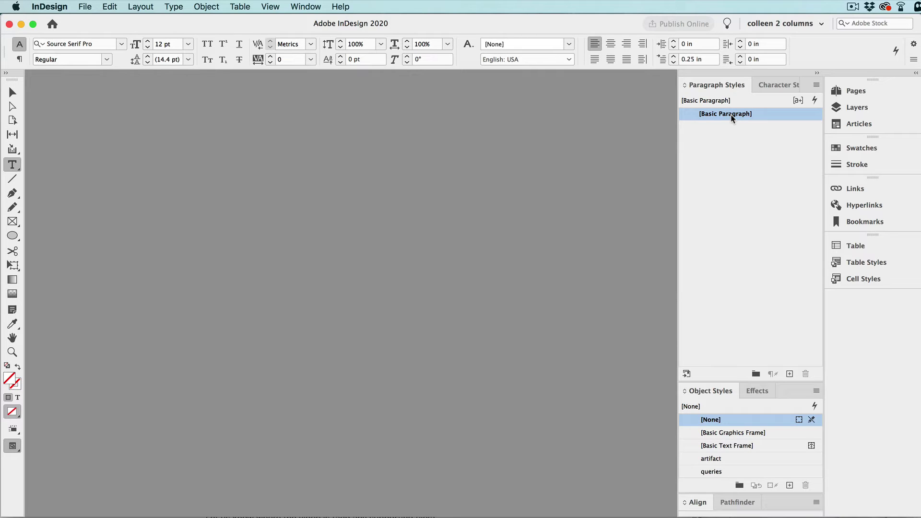
Change the Basic Paragraph style's Space After from its previous value to 0.
double_click(732, 118)
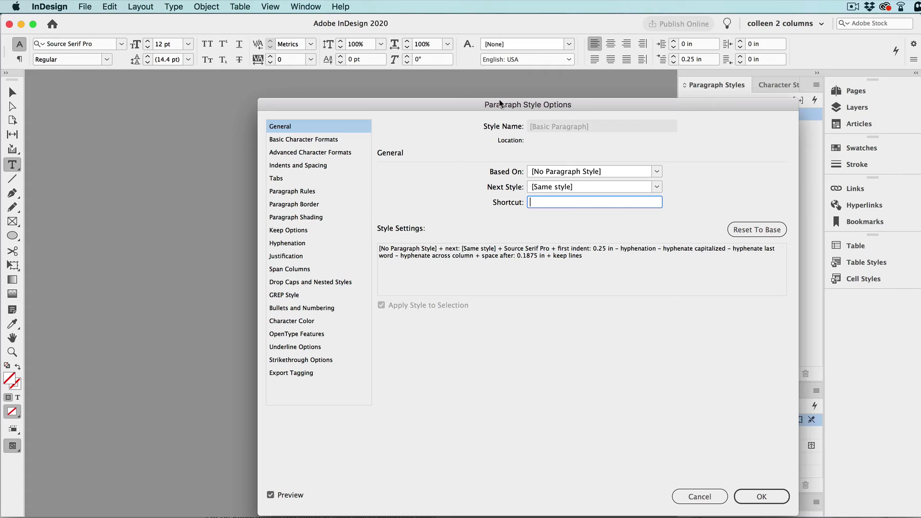
click(351, 167)
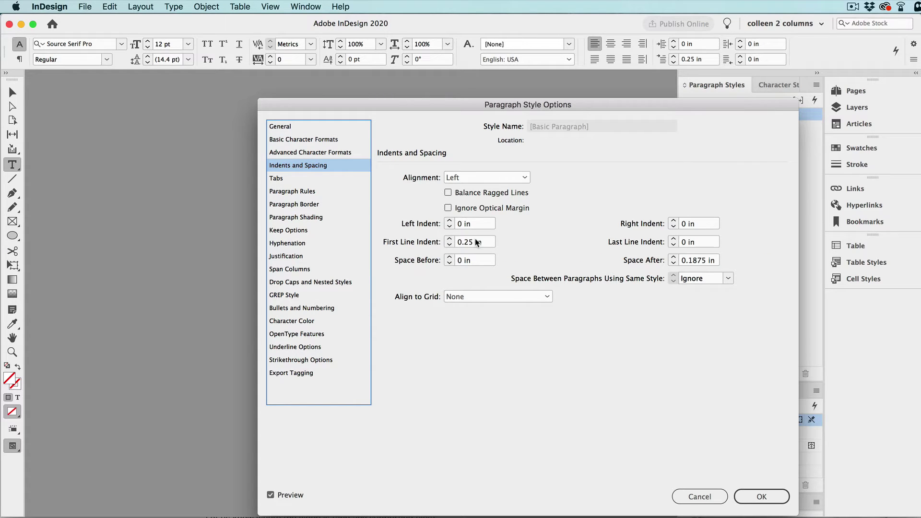
click(683, 260)
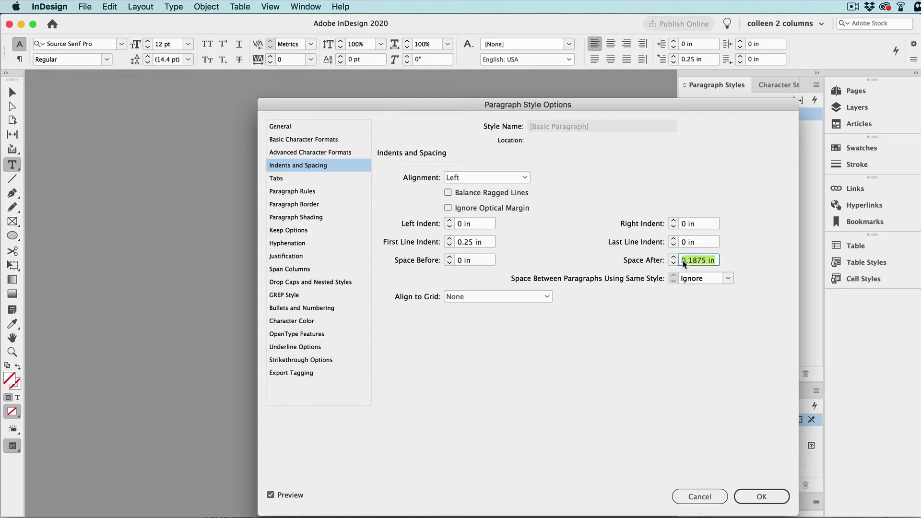
text(0)
key(Return)
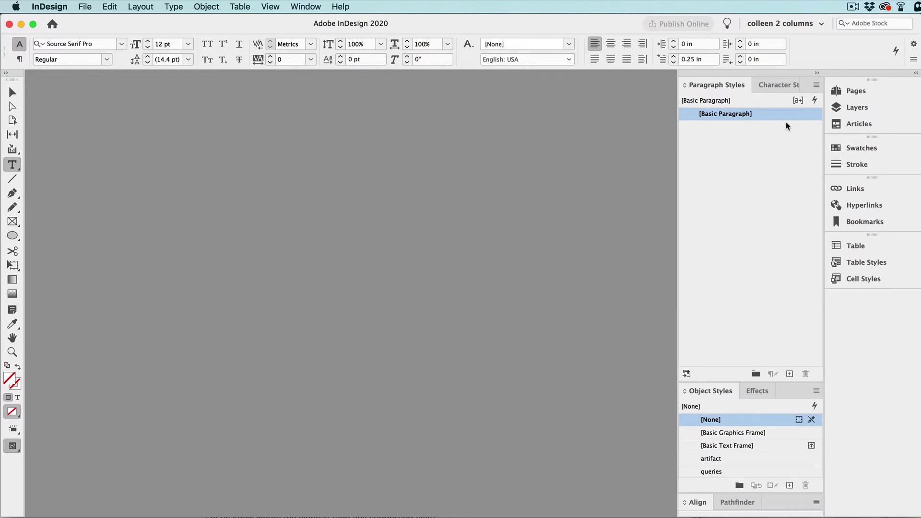
Start a new paragraph style named 'No indent' based on [Basic Paragraph].
click(816, 85)
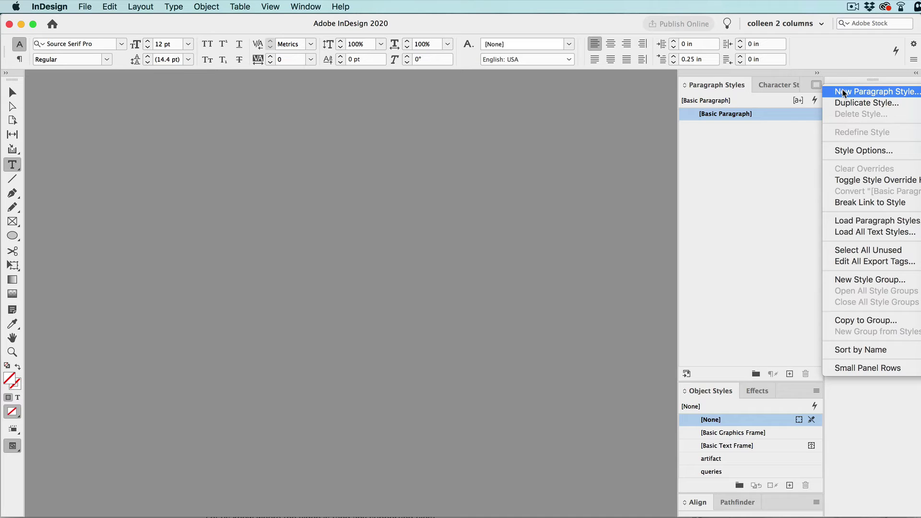
click(843, 92)
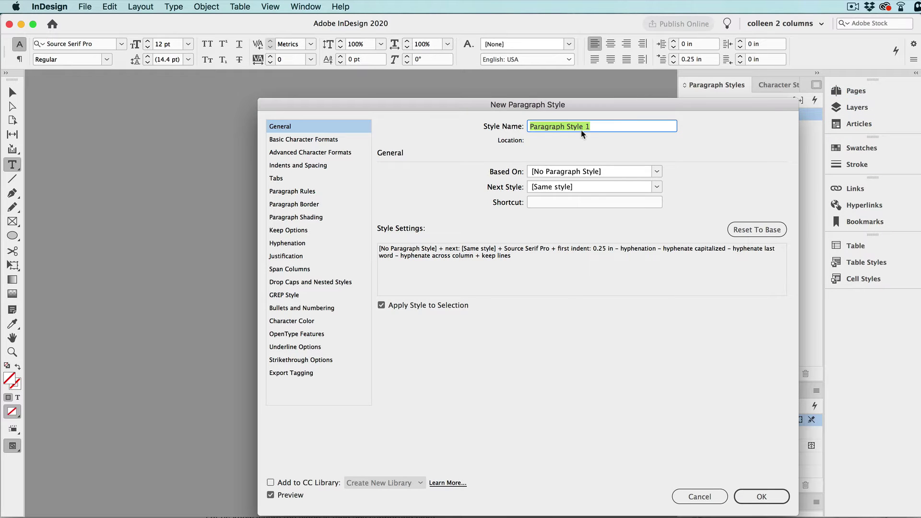
text(No indeny)
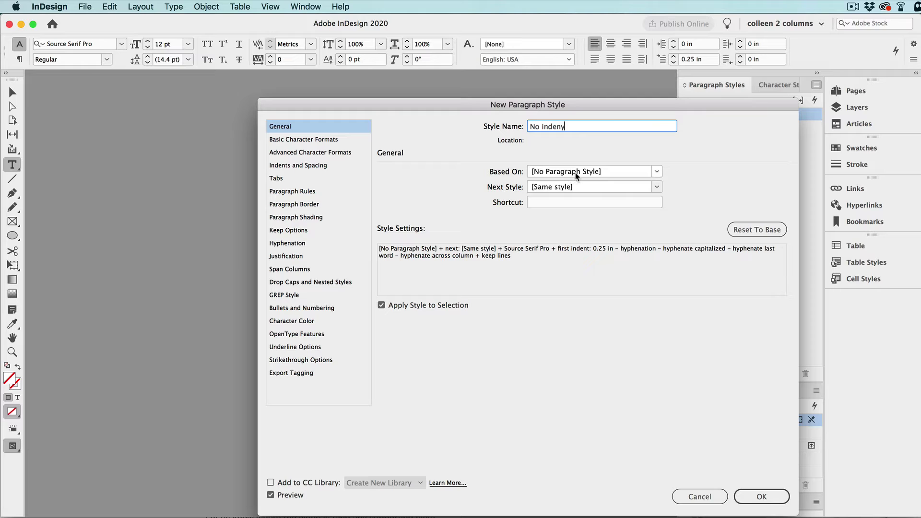
key(BackSpace)
text(t)
click(577, 175)
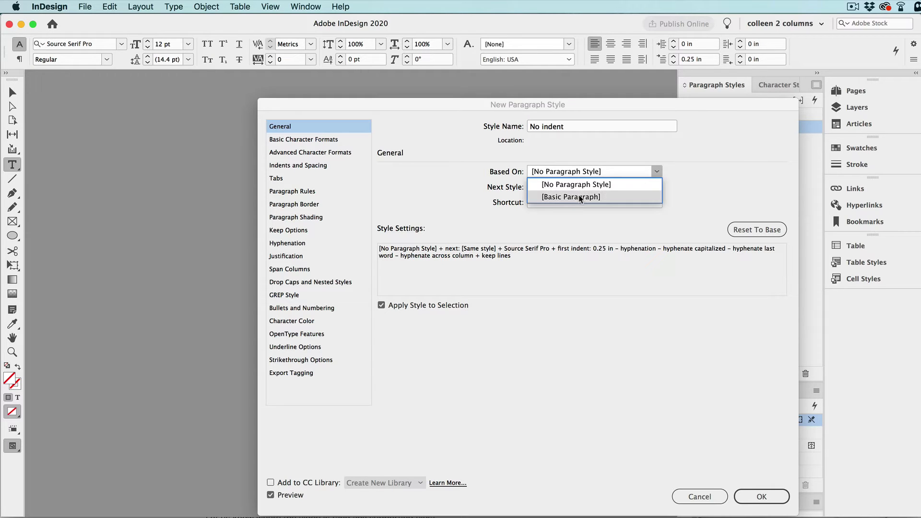
click(579, 197)
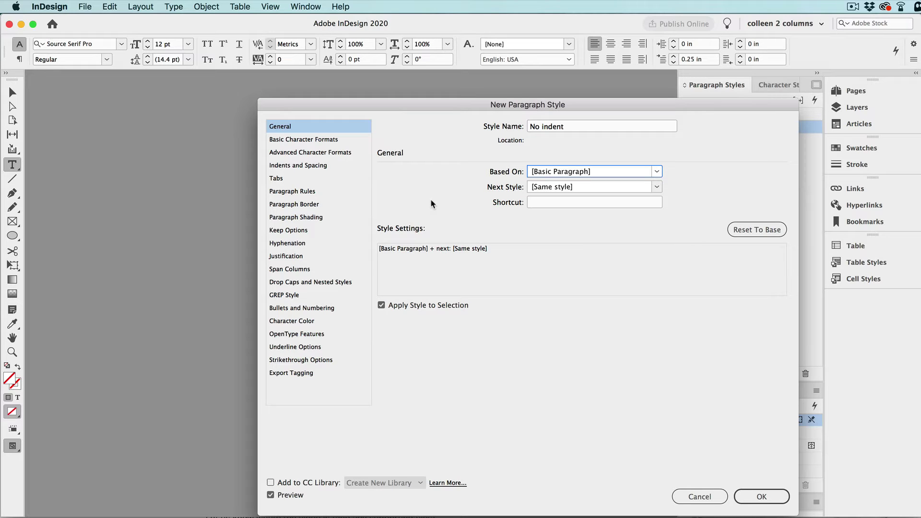
Give No indent a First Line Indent of 0 and create the style.
click(350, 169)
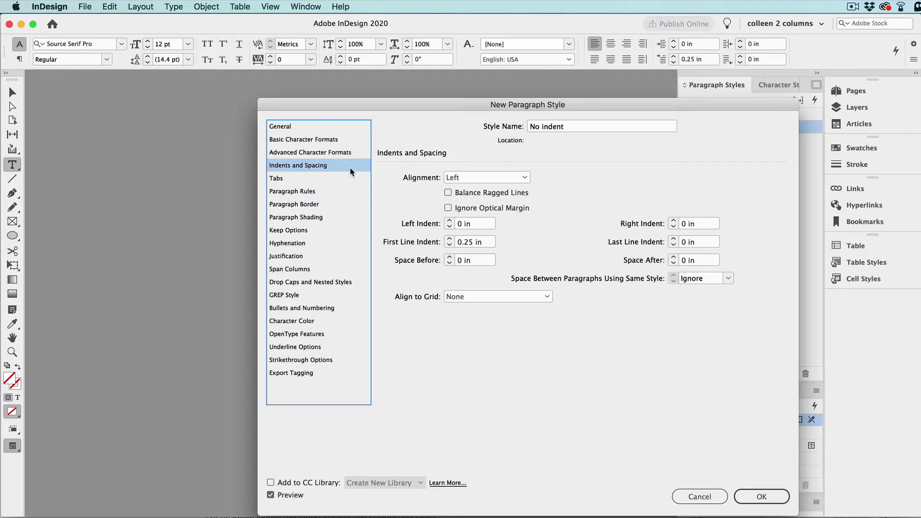
double_click(464, 244)
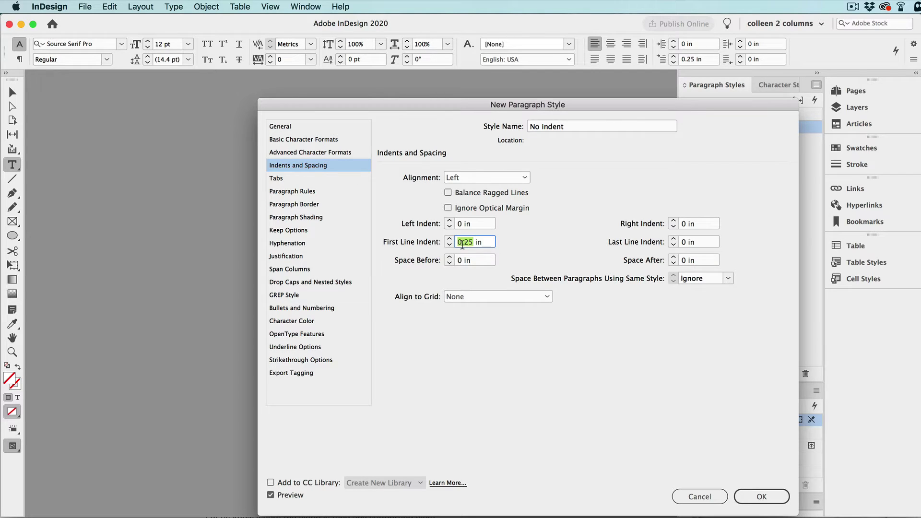
text(0)
click(762, 497)
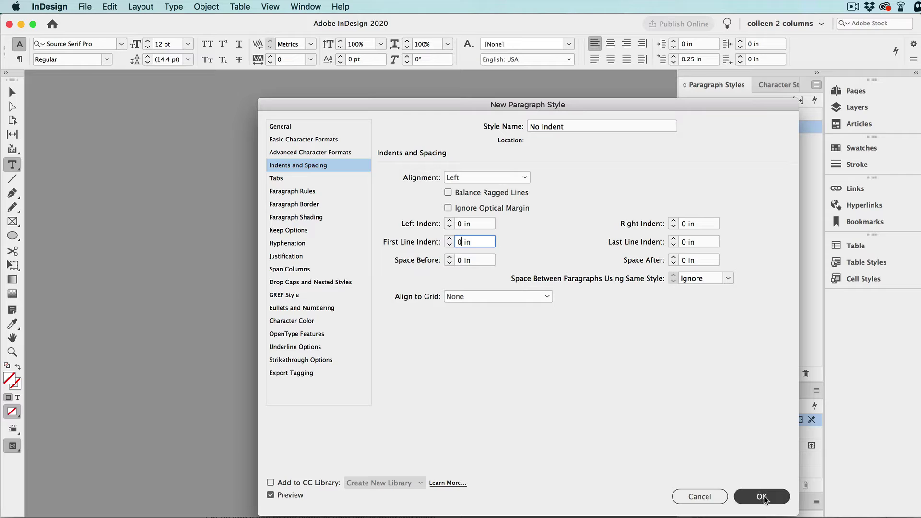
click(335, 129)
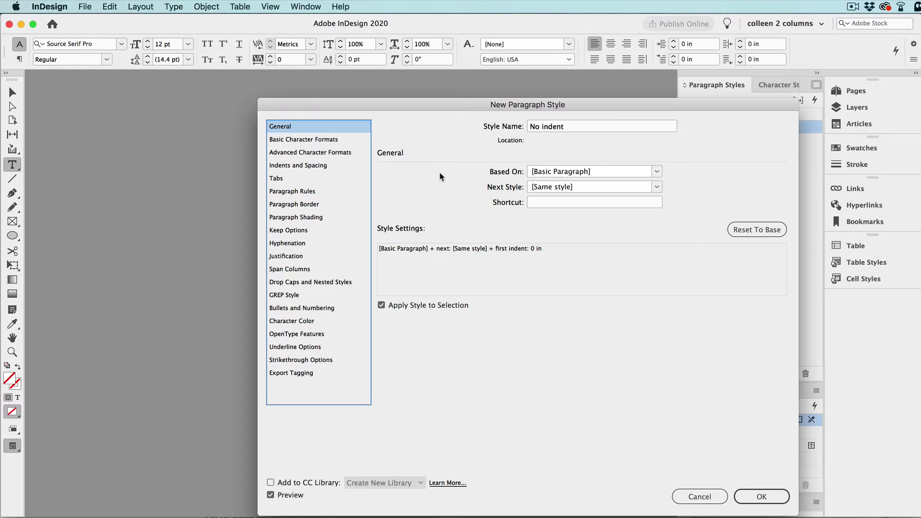
click(344, 168)
click(762, 497)
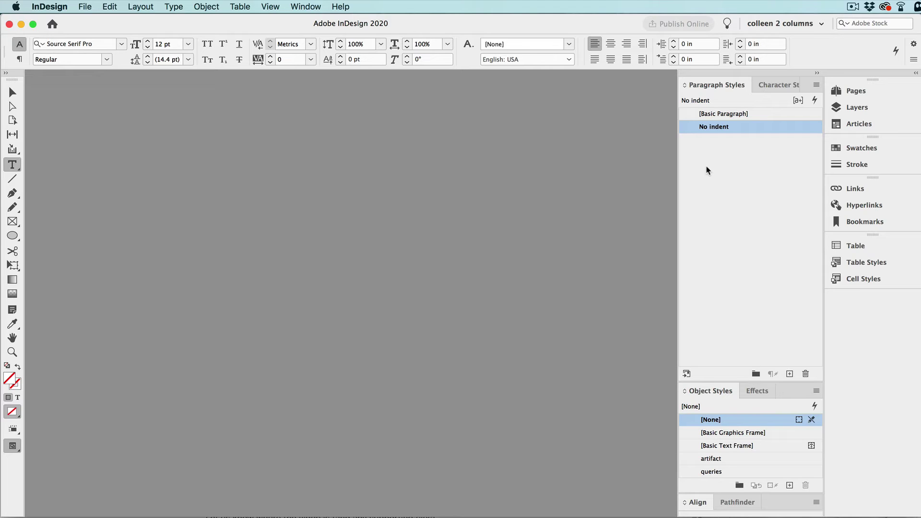
Start a new paragraph style named 'Heading1' based on No indent.
click(721, 172)
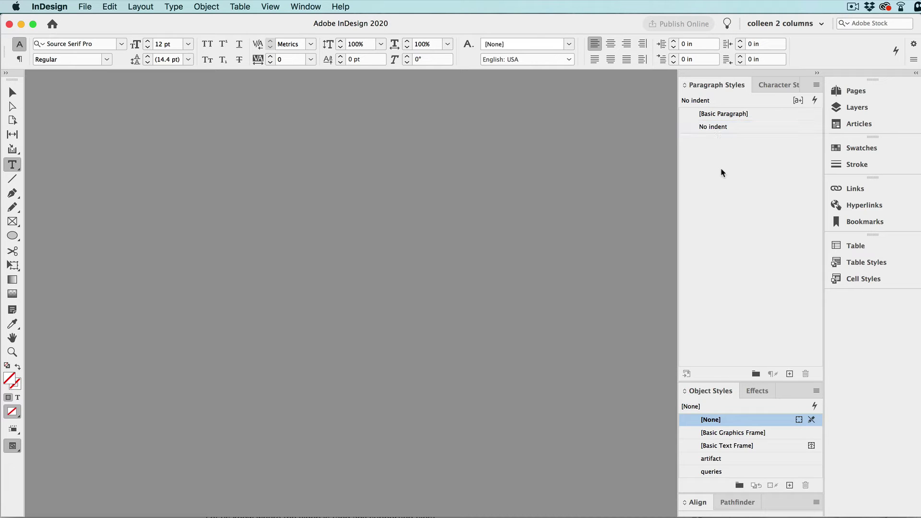
click(816, 86)
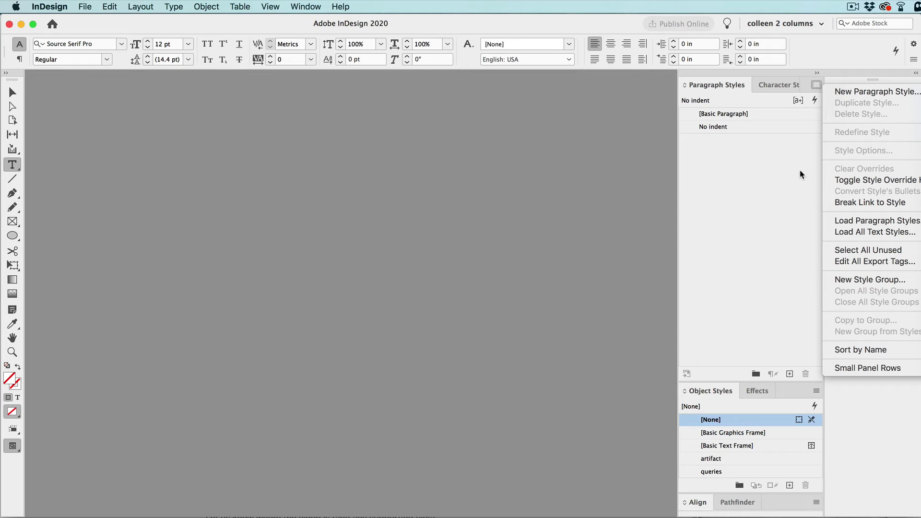
click(858, 93)
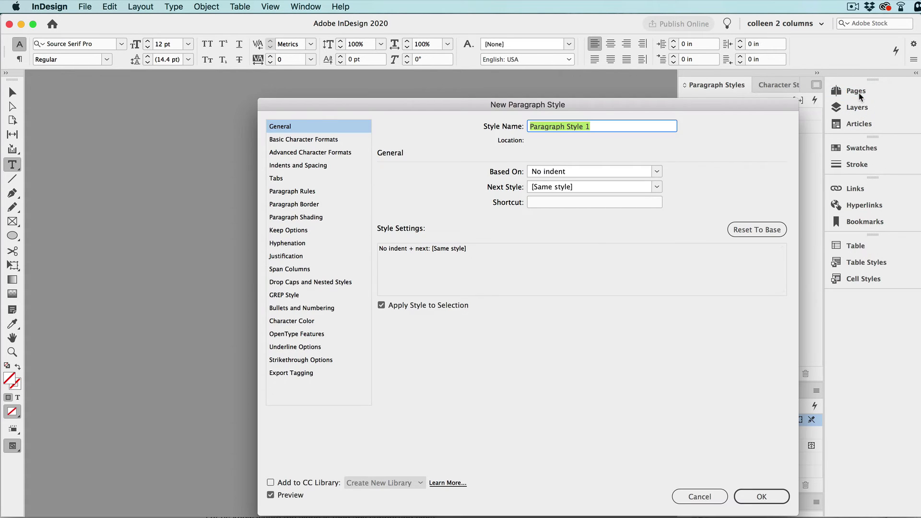
text(Heading1)
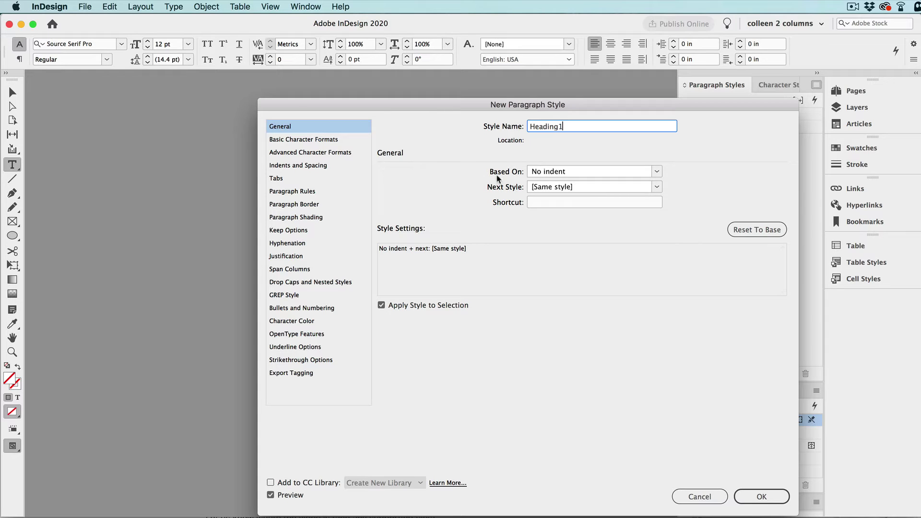
click(541, 174)
click(550, 175)
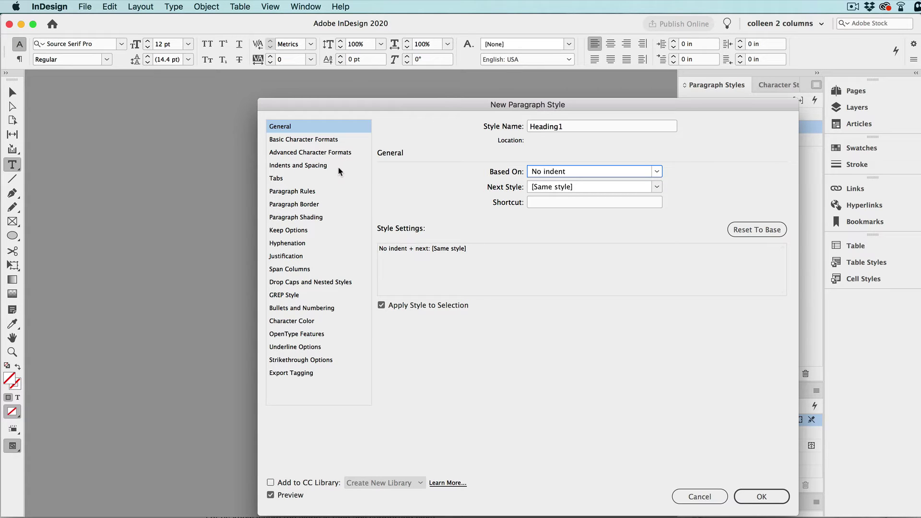
Set Heading1's font to Source Sans Pro SemiBold at 17 pt.
click(336, 140)
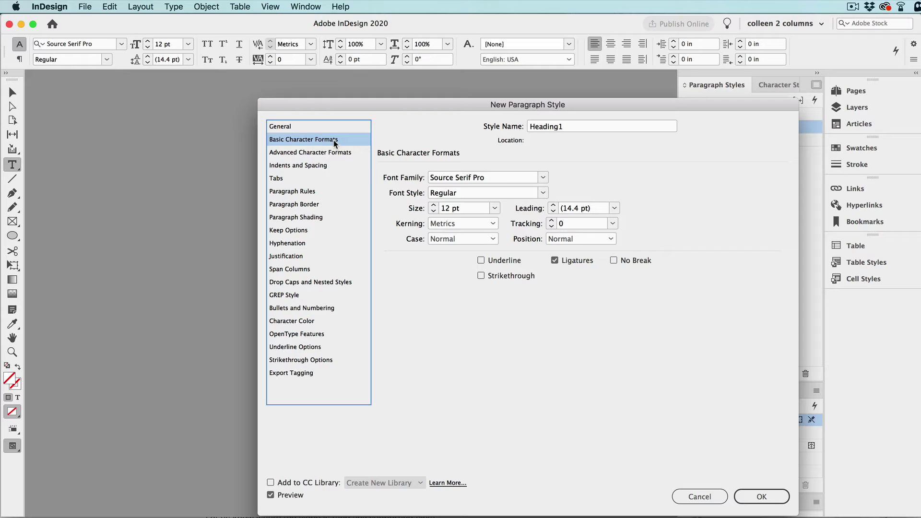
click(463, 178)
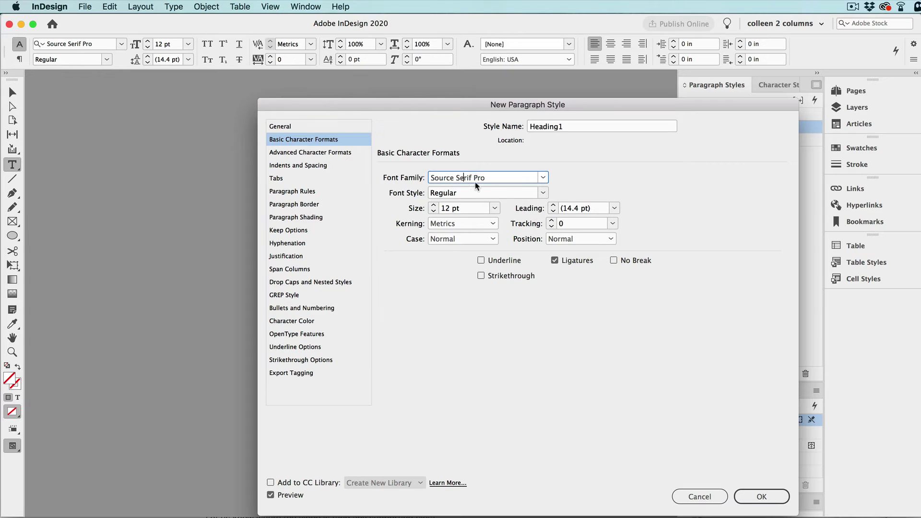
double_click(465, 178)
text(Sans)
key(Tab)
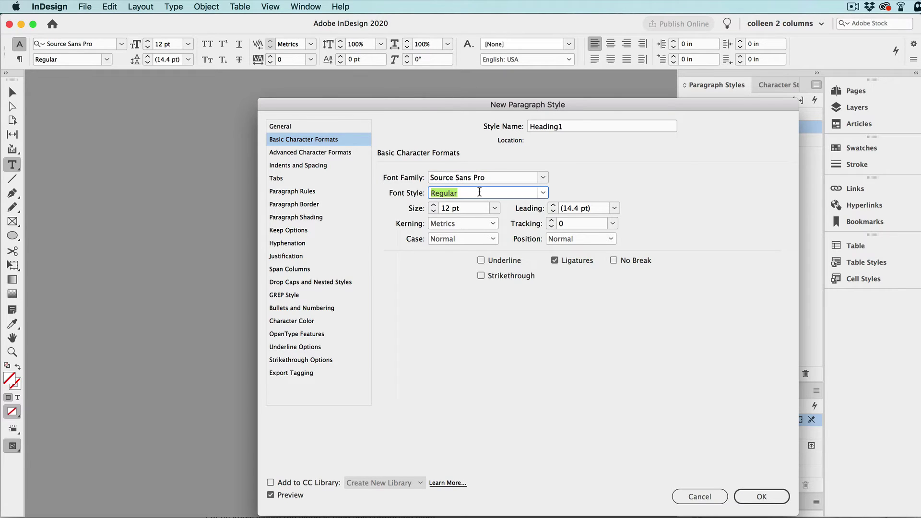
click(543, 193)
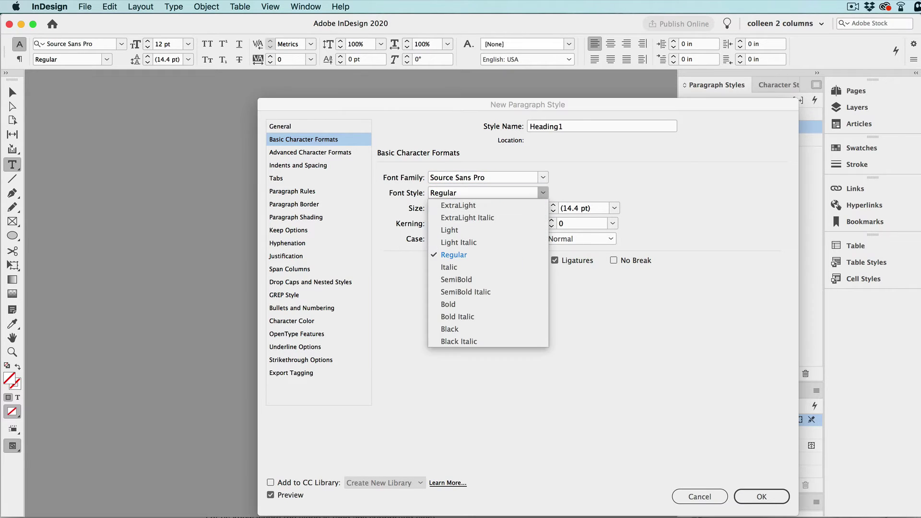
click(513, 280)
click(433, 205)
click(433, 205)
click(433, 206)
click(433, 205)
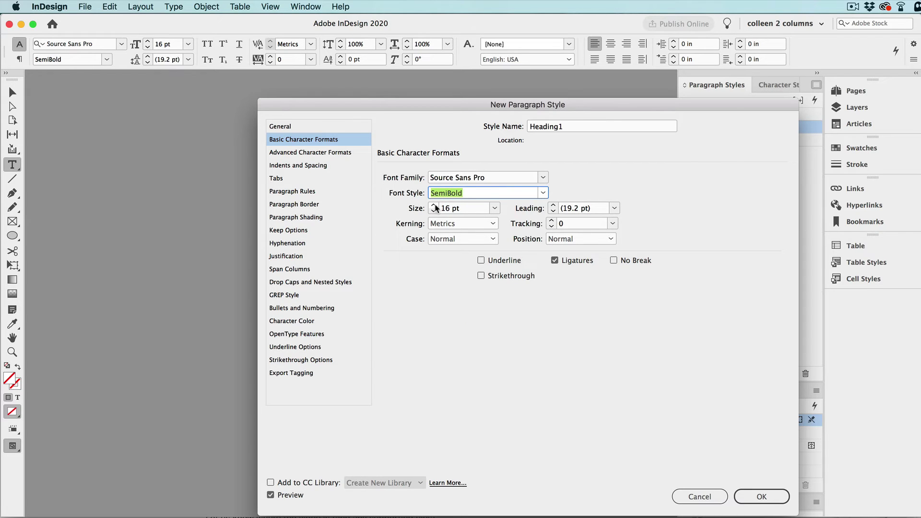
click(433, 205)
Tag Heading1 as H1 for PDF export and create the style.
click(328, 374)
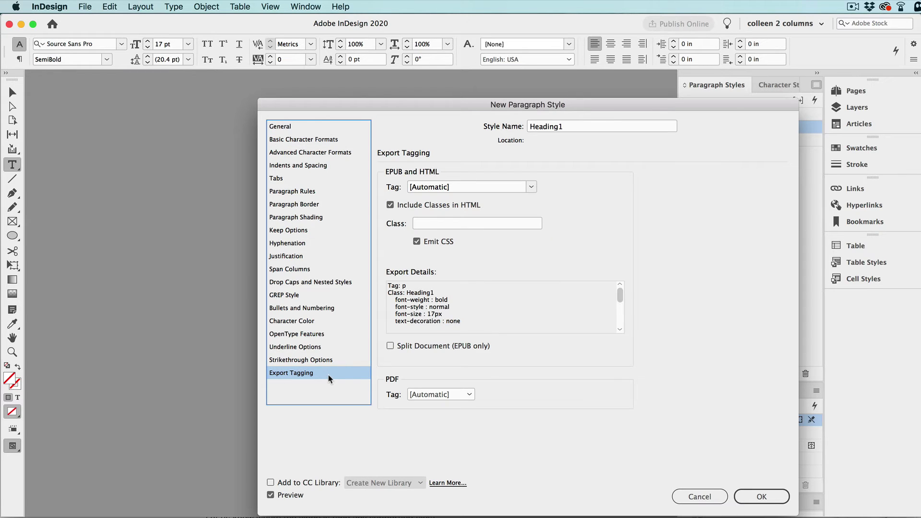
click(445, 394)
click(446, 444)
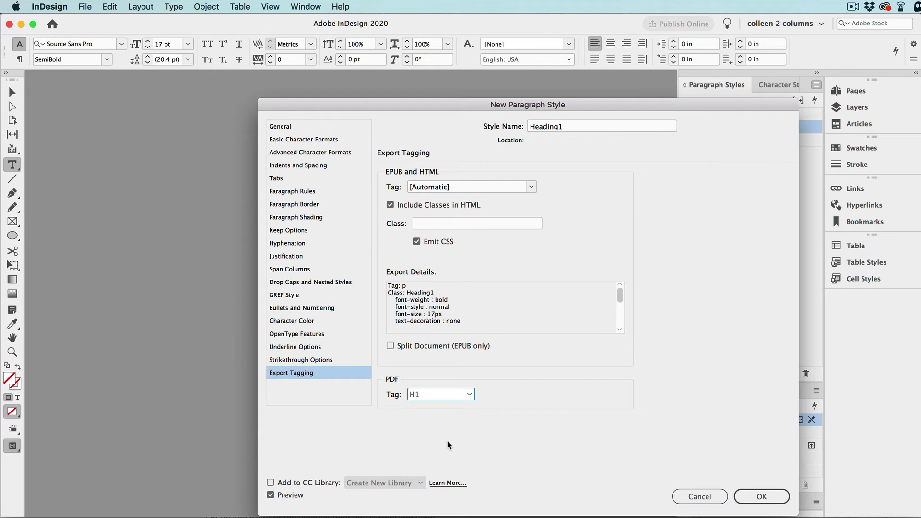
click(768, 497)
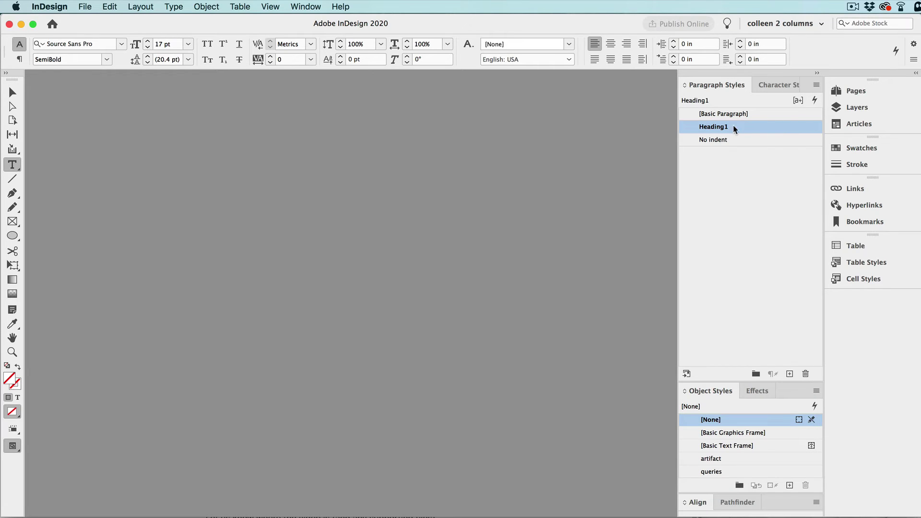
Move Heading1 below No indent and start a new style named 'Heading2'.
drag(734, 128, 726, 146)
click(816, 84)
click(839, 94)
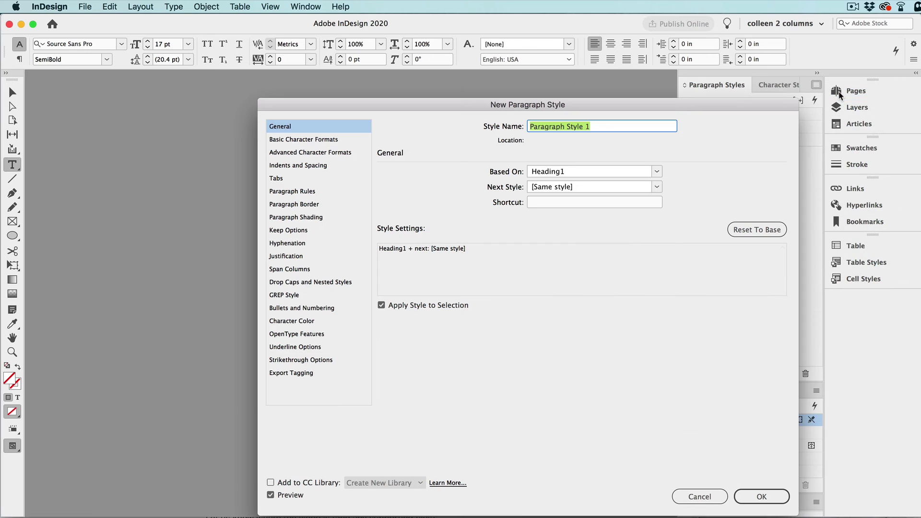
text(Heading2)
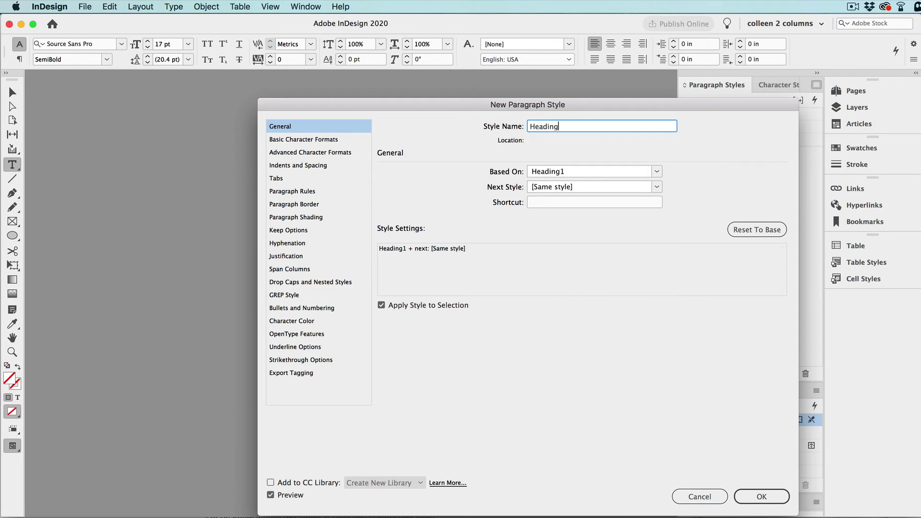
Make Heading2 15 pt Italic with PDF tag H2 and create it.
click(339, 140)
click(433, 211)
click(433, 211)
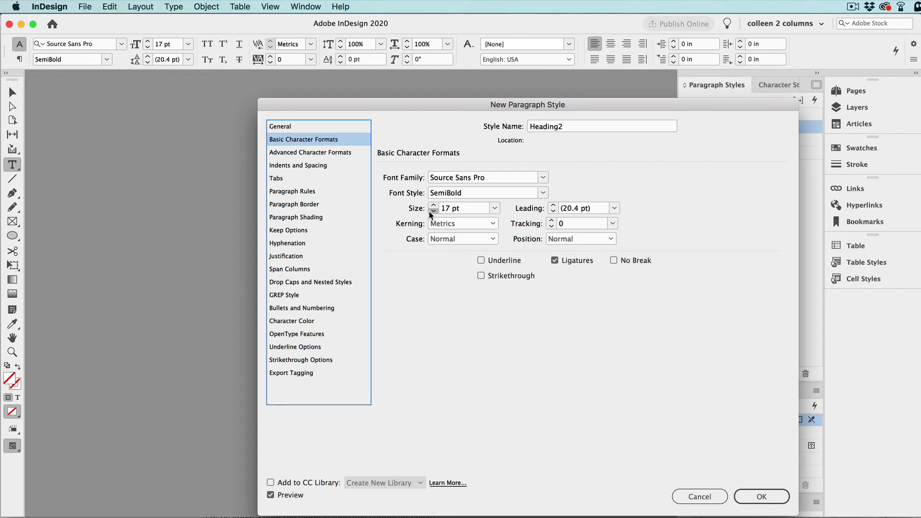
click(543, 192)
click(451, 267)
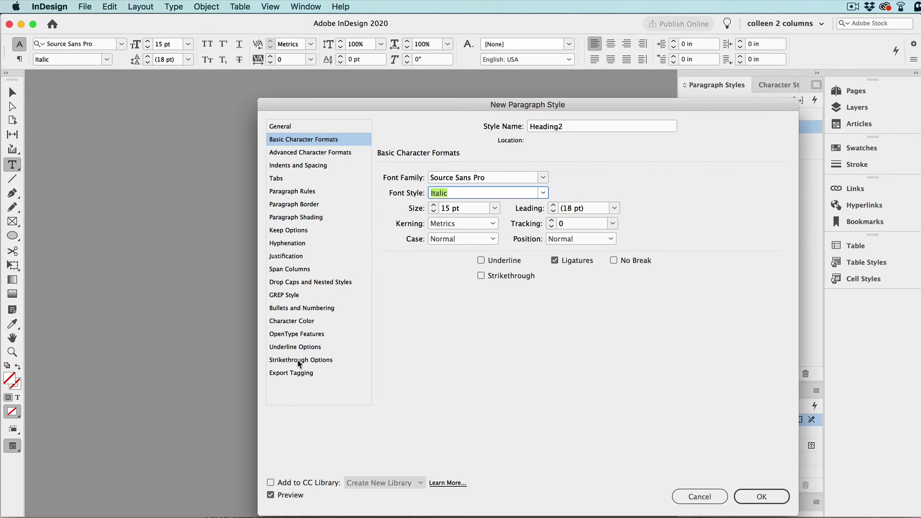
click(310, 371)
click(433, 396)
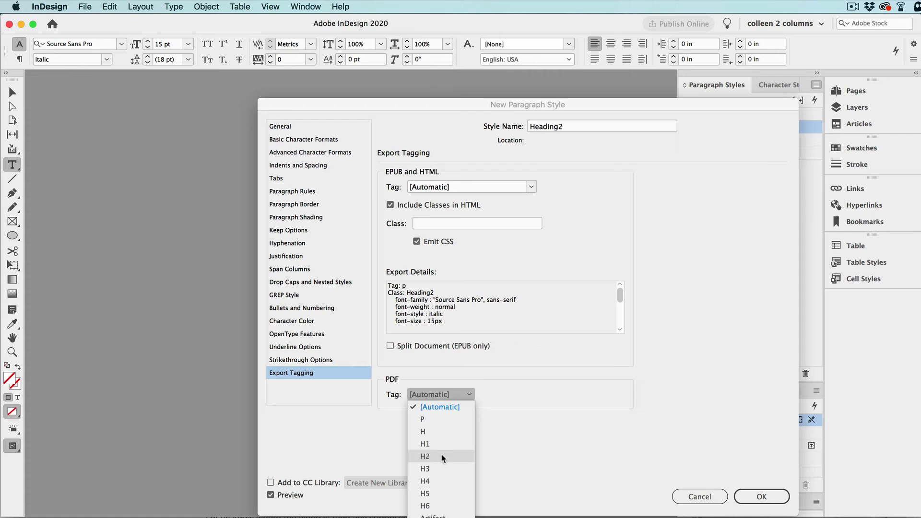
click(441, 454)
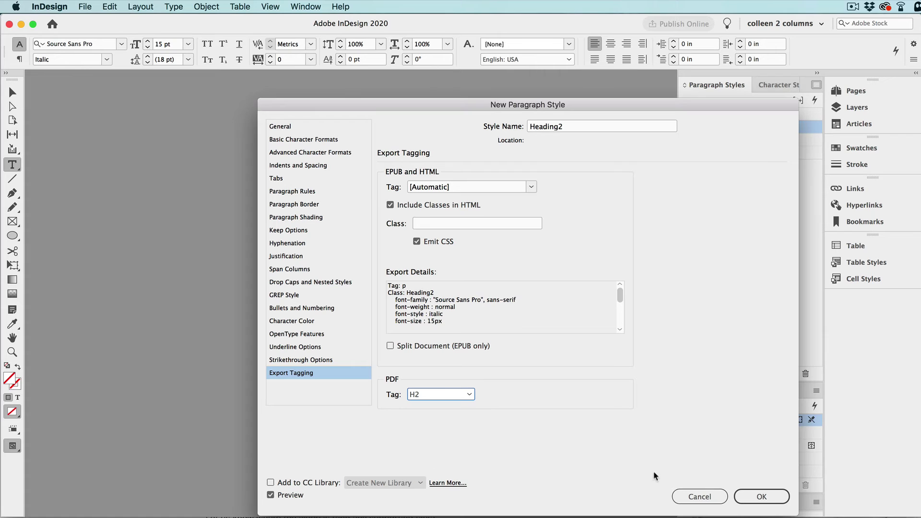
click(761, 497)
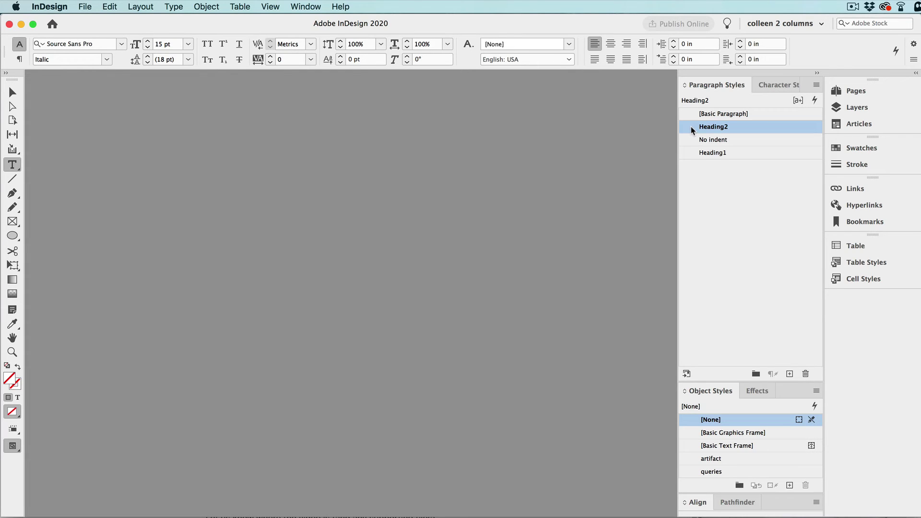
Move Heading2 below Heading1 and start a 'List' style based on No indent.
drag(693, 128, 717, 158)
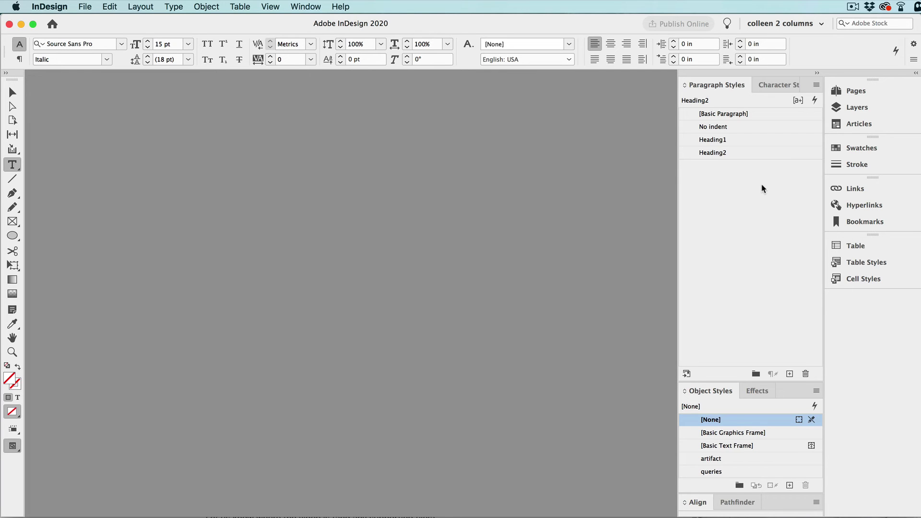
click(815, 85)
click(844, 89)
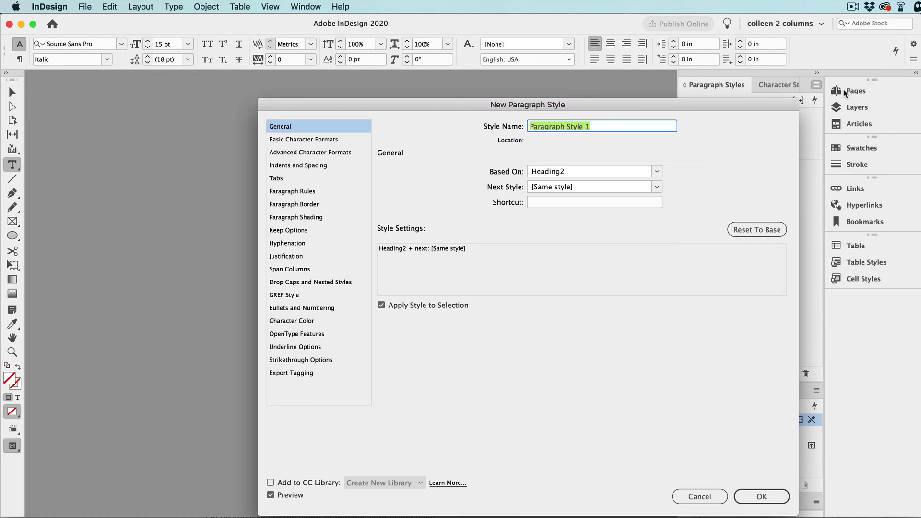
text(List)
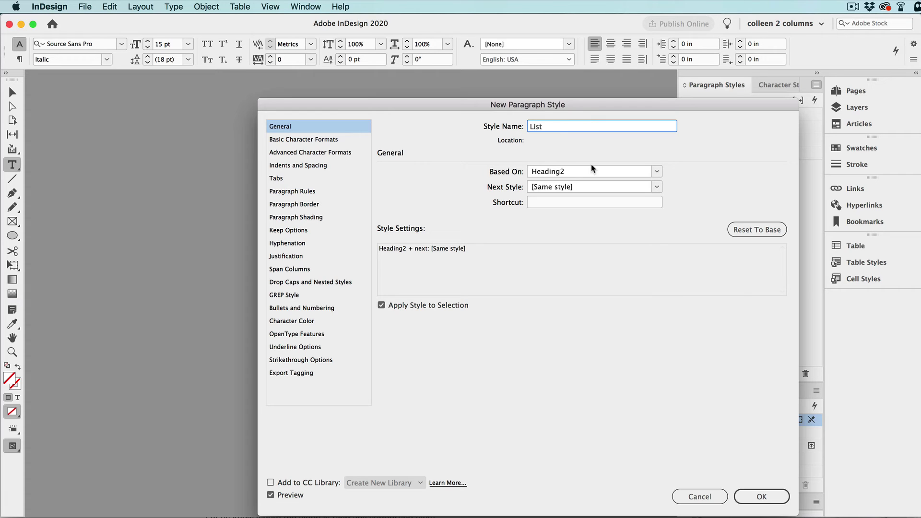
click(571, 174)
click(558, 209)
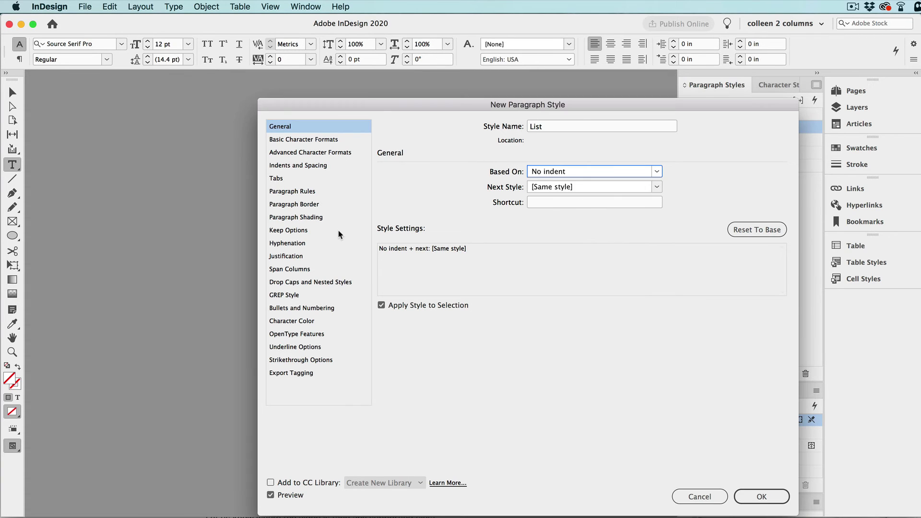
Set List's type to Bullets, create it, and move it to the bottom.
click(325, 166)
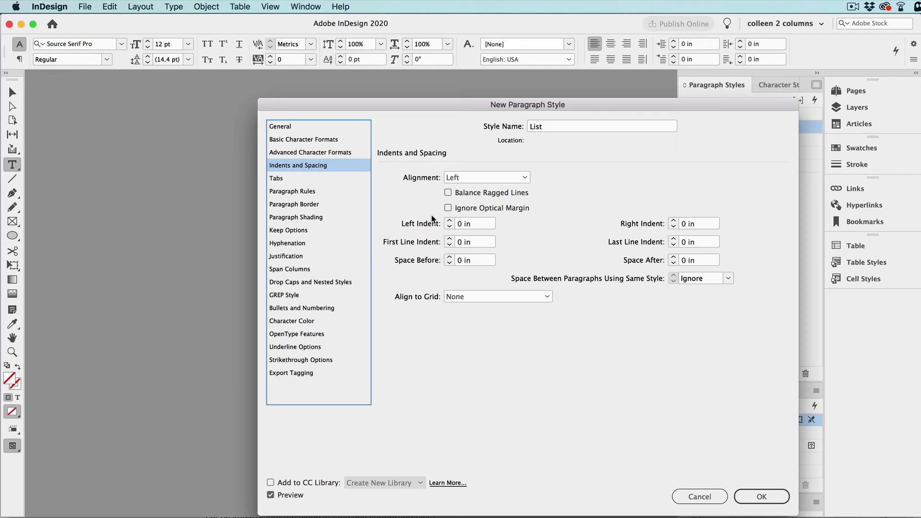
click(339, 308)
click(490, 181)
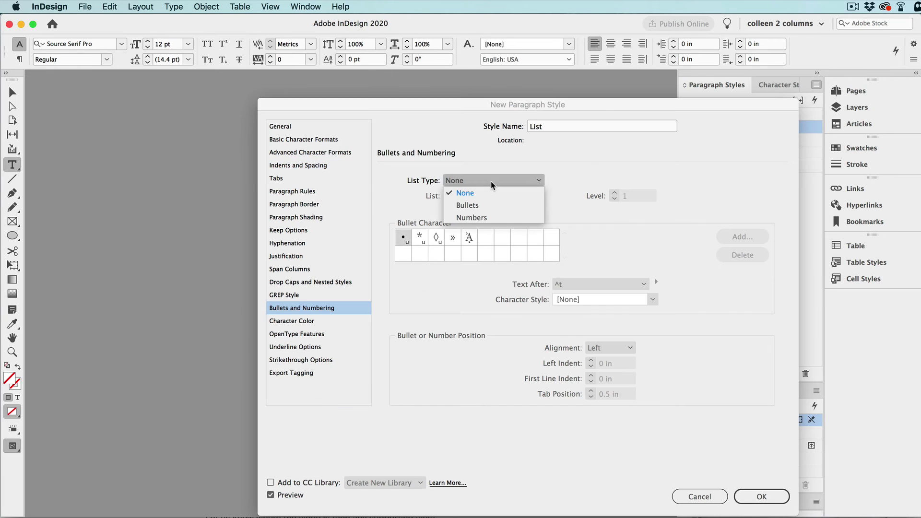
click(488, 206)
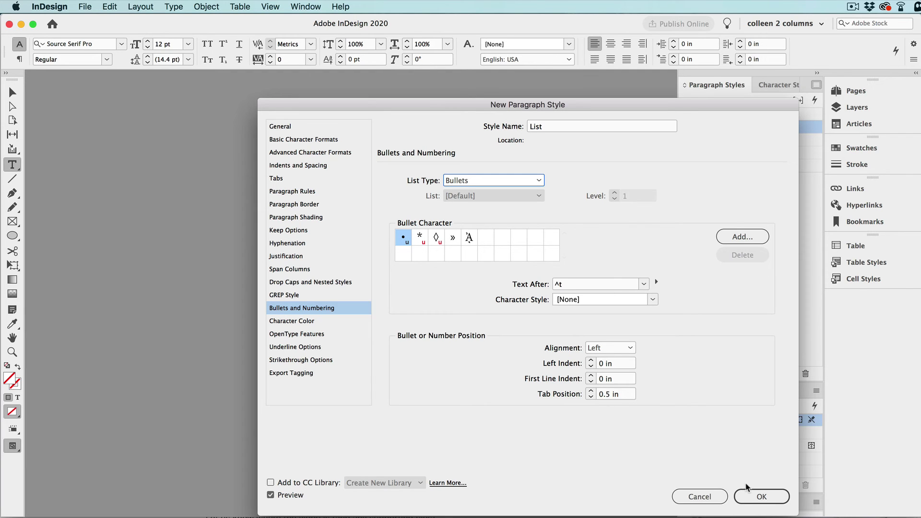
click(753, 496)
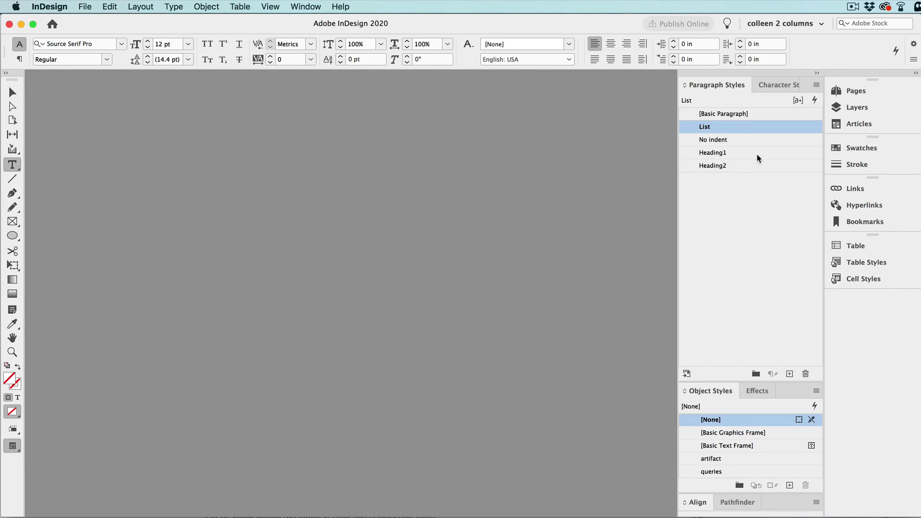
drag(704, 127, 717, 169)
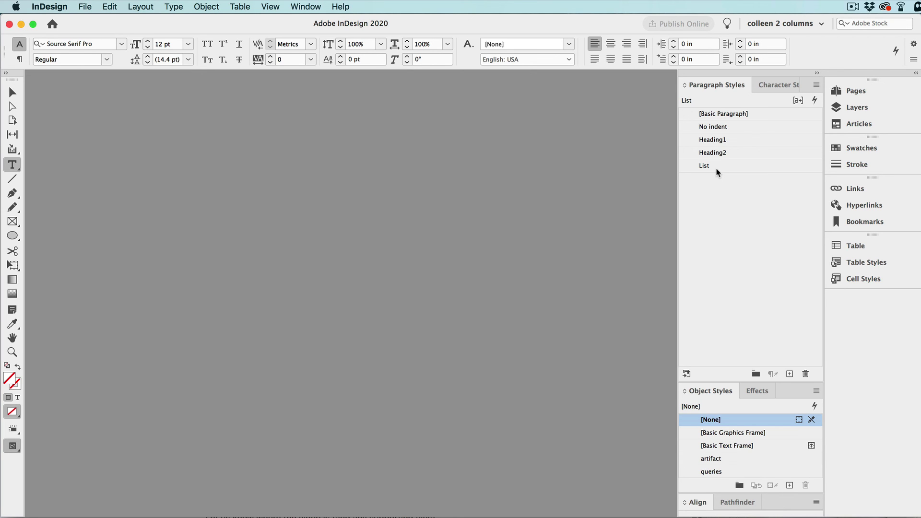
Select [Basic Paragraph] in the Paragraph Styles panel to make it the default.
click(751, 114)
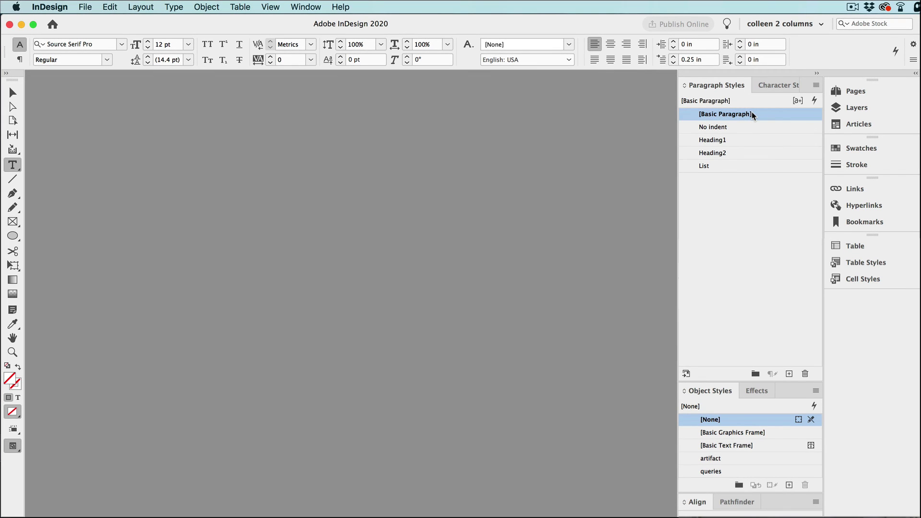